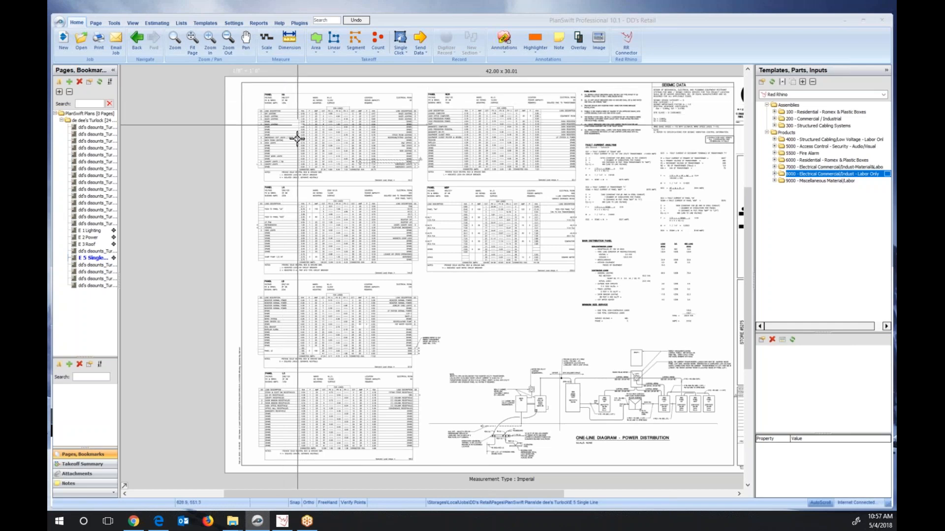
- Examine the schedules of panels HA, LA, LB and LC on the single-line sheet for voltage, mains type and bussing amps
scroll(293, 138, up, 3)
drag(292, 138, 286, 223)
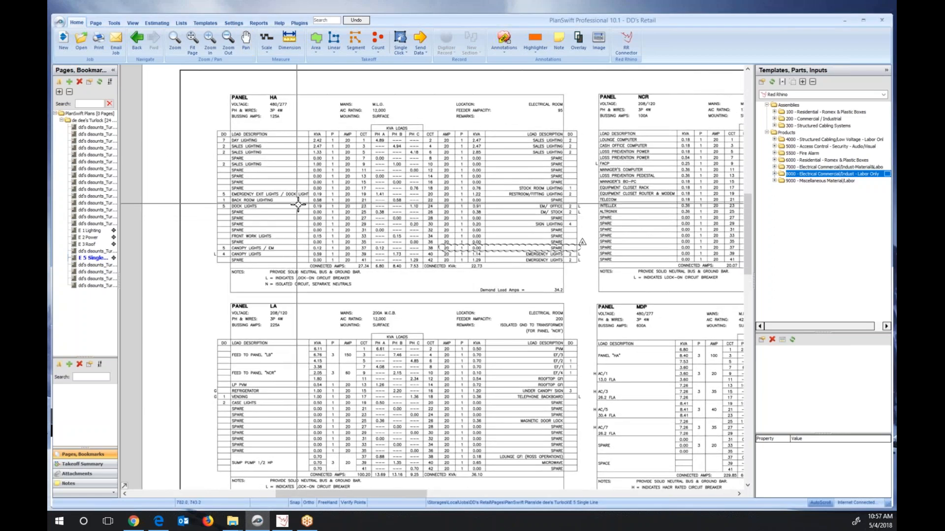
scroll(301, 207, up, 1)
drag(306, 185, 316, 257)
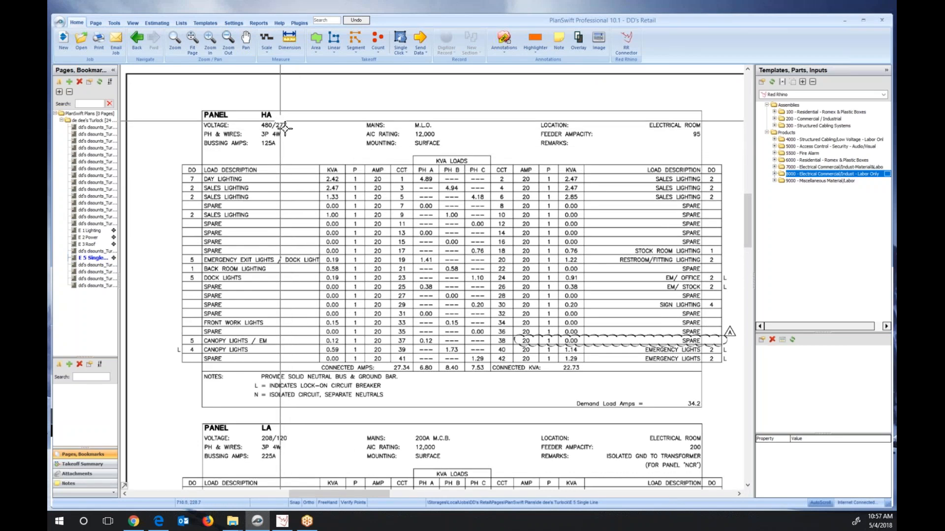
scroll(303, 297, down, 5)
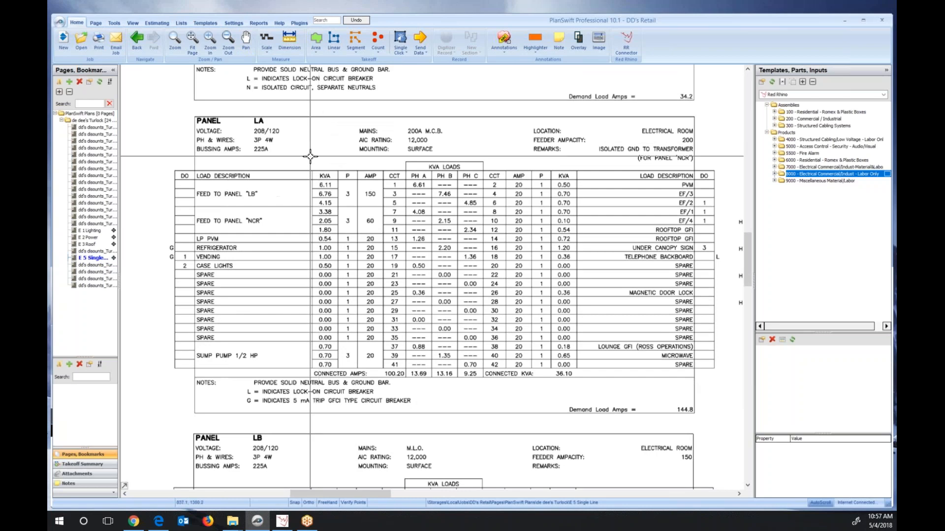
scroll(295, 133, down, 4)
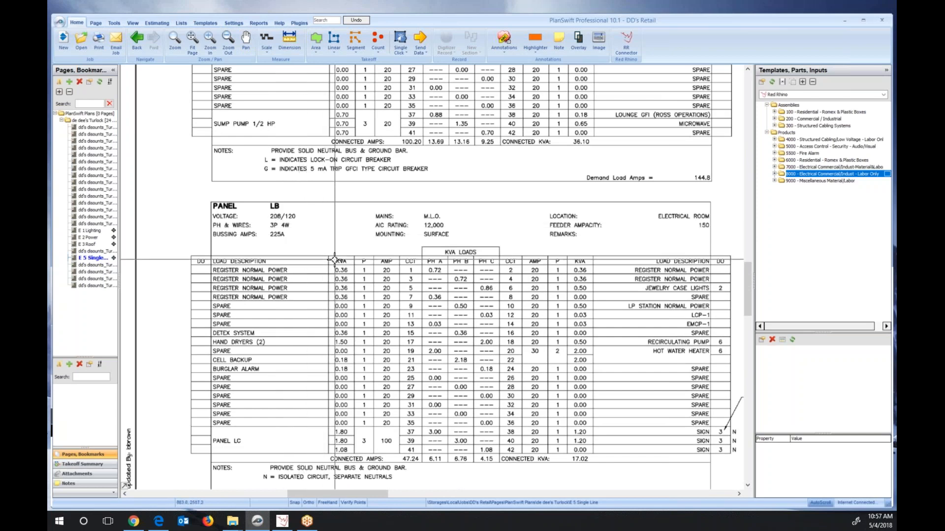
scroll(344, 255, down, 3)
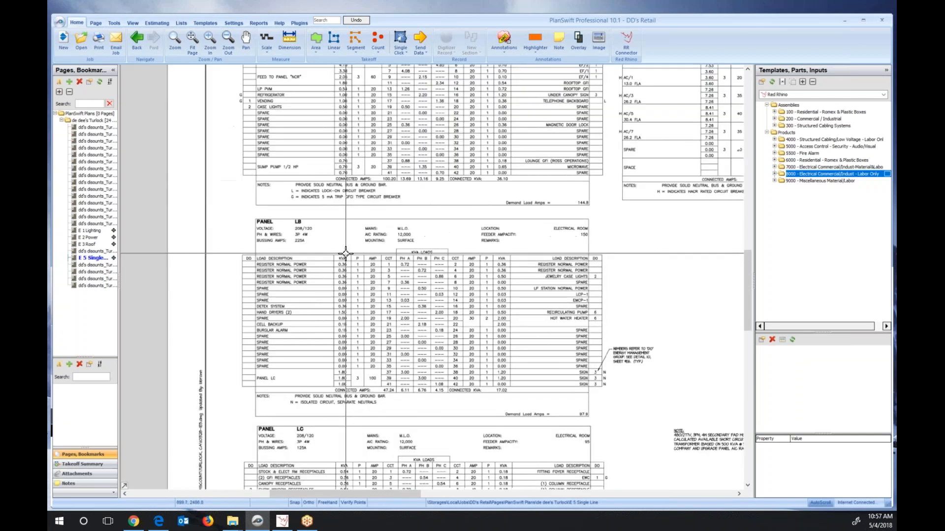
scroll(346, 254, down, 2)
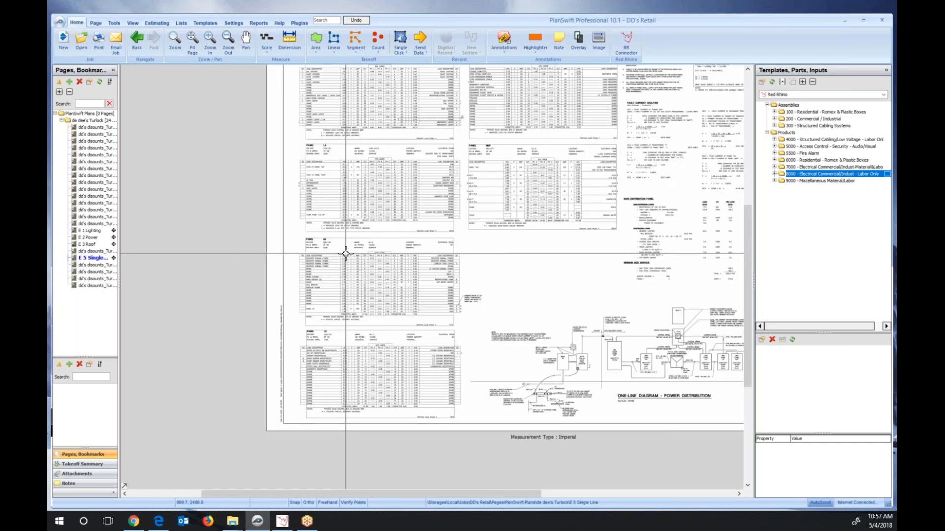
scroll(345, 253, up, 1)
drag(350, 206, 257, 327)
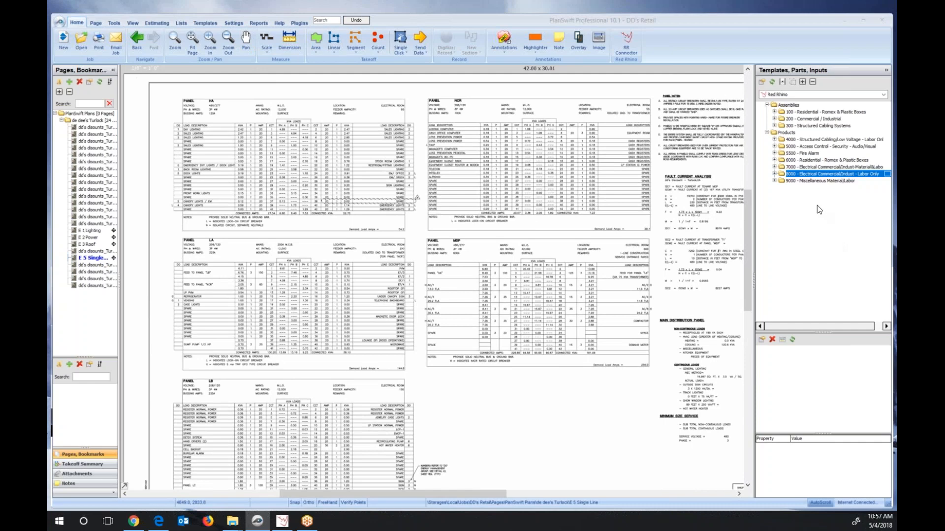
- Count panel HA with the 125A MLO 480/277V panel from 11005 - Panels - 100 Amp to 400 Amp in the labor-only electrical products
click(776, 174)
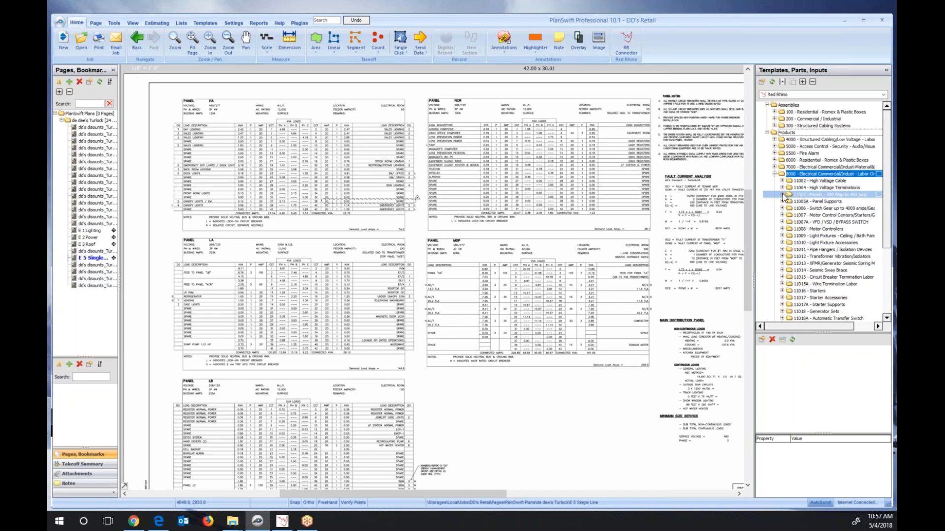
click(782, 195)
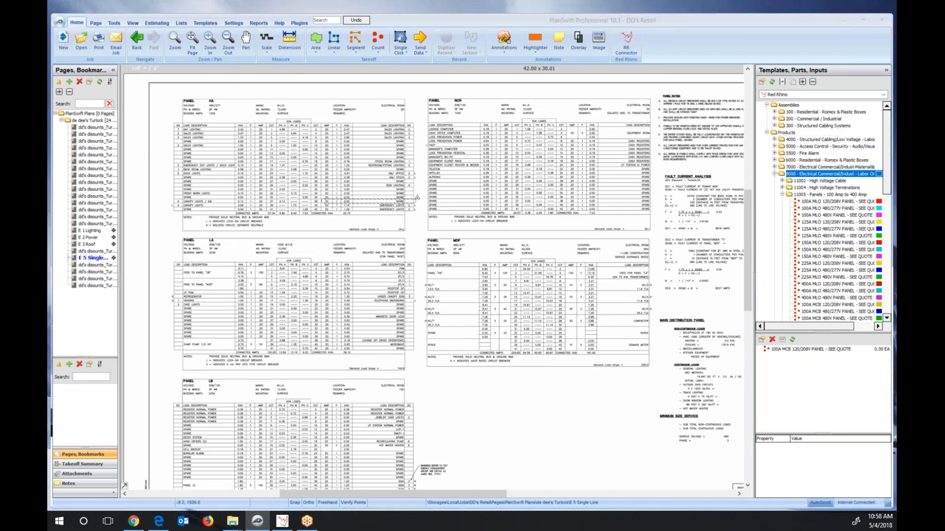
scroll(206, 108, up, 3)
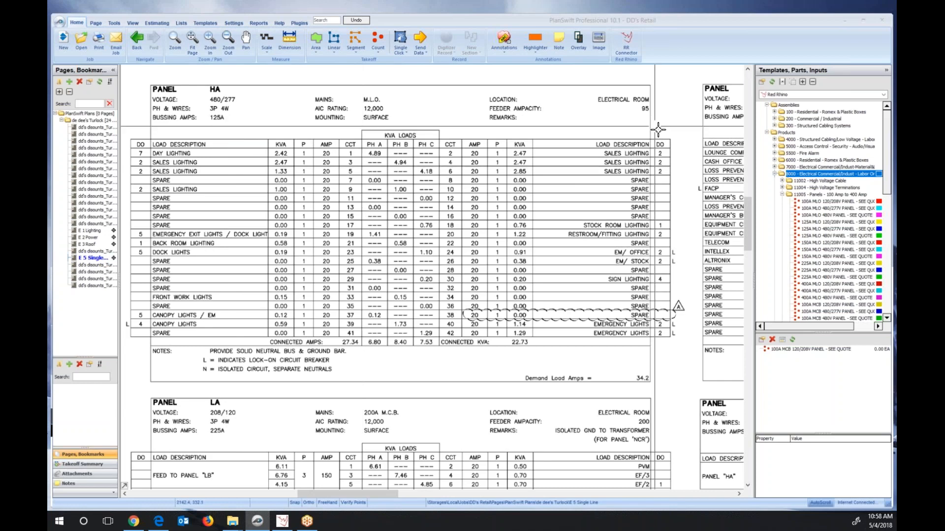
click(832, 201)
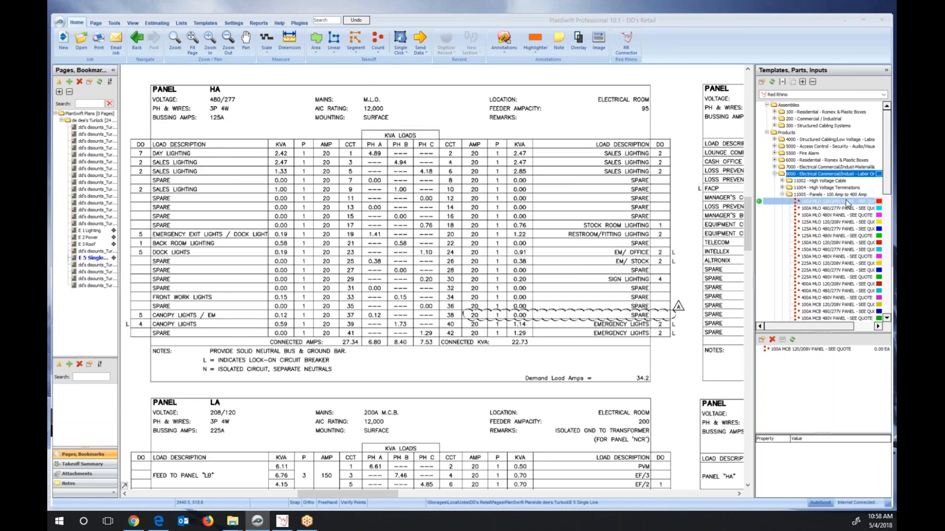
click(855, 208)
click(853, 215)
click(851, 222)
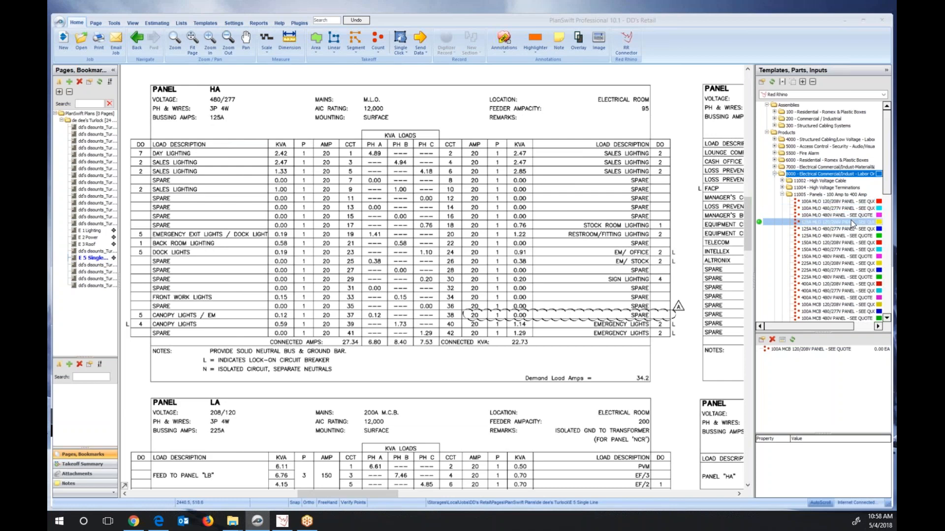
click(847, 228)
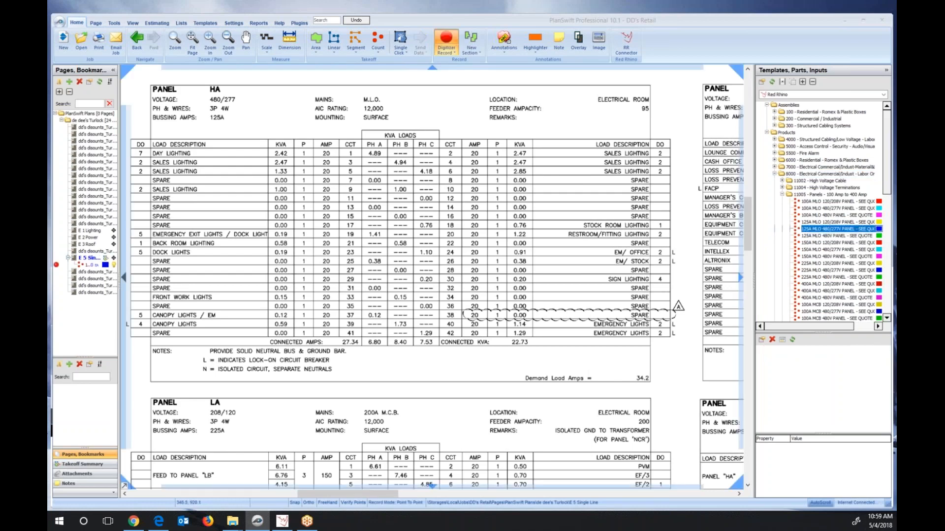
click(240, 118)
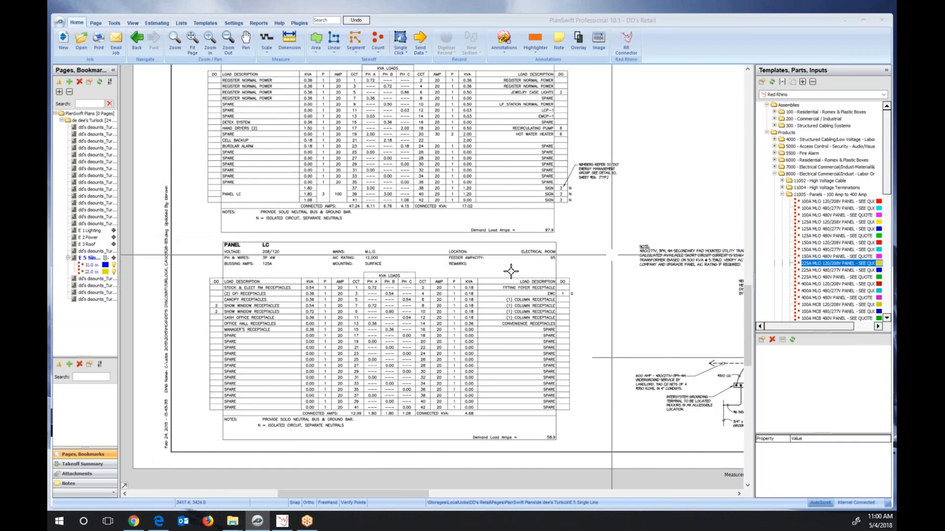
- Count panel LC on its schedule with the 125A MLO 120/208V panel product
double_click(837, 222)
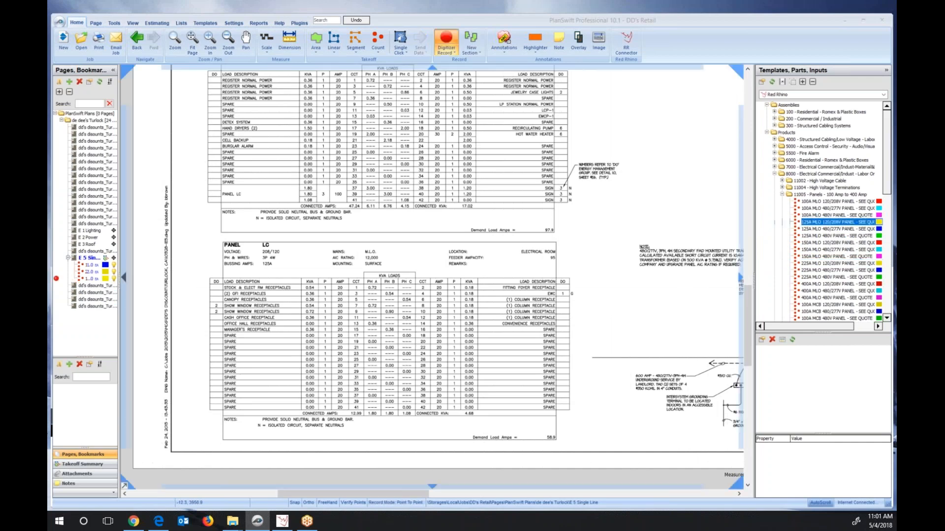
click(292, 266)
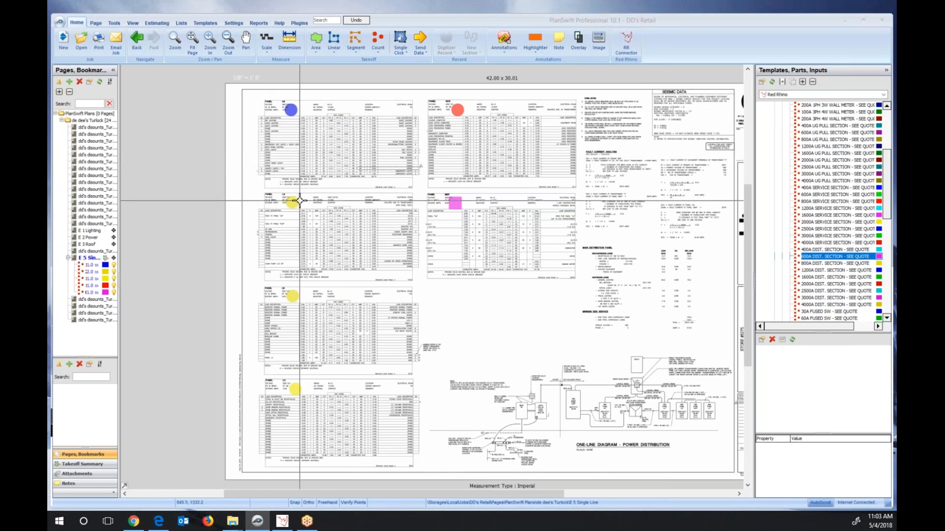
- Review the count markers and the circuit breaker listings in the schedules of panels HA and LA
scroll(299, 201, up, 2)
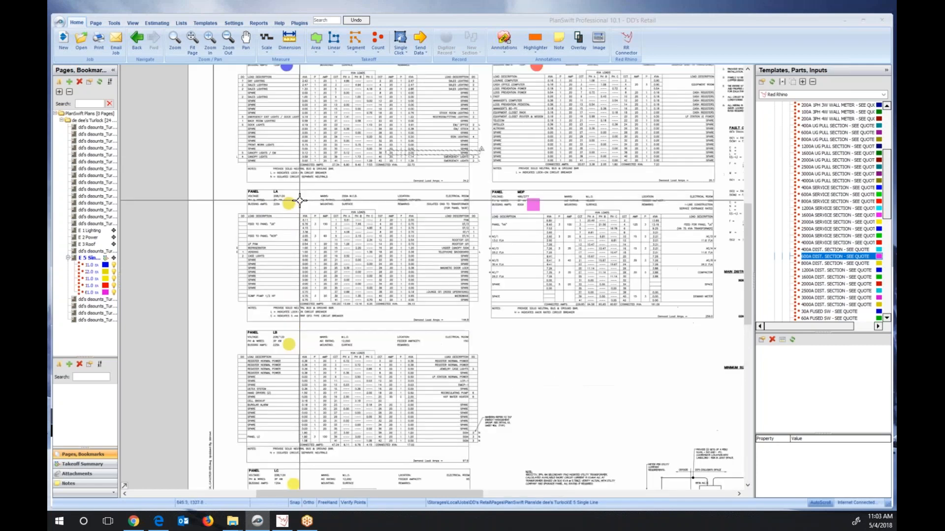
drag(332, 159, 298, 246)
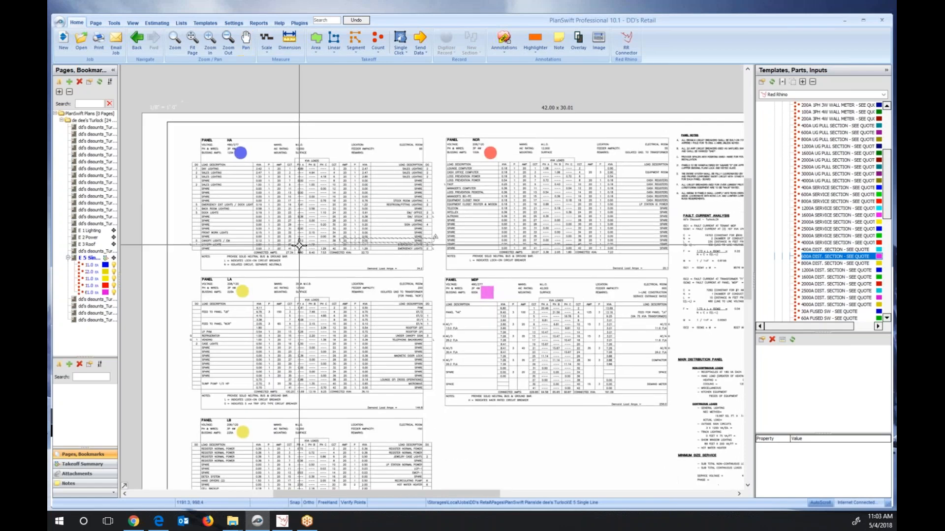
scroll(301, 244, up, 2)
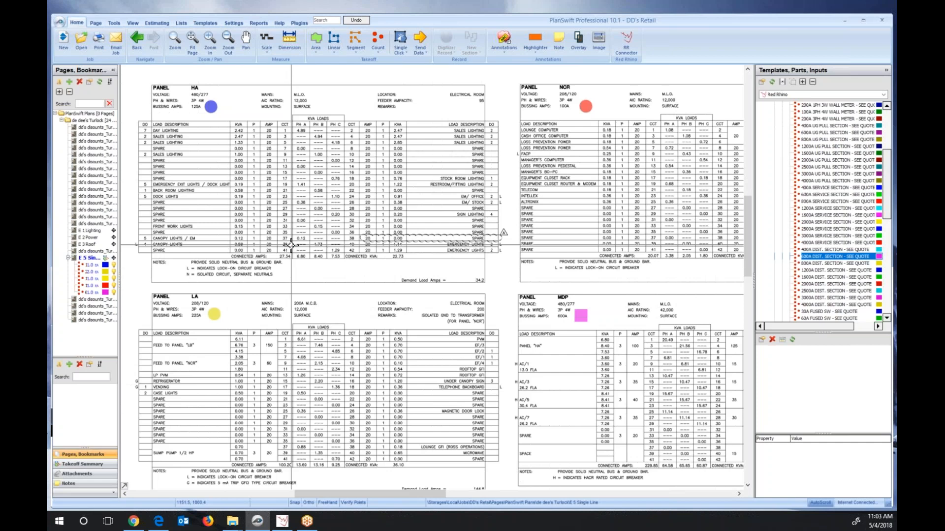
scroll(291, 245, up, 2)
mouse_move(260, 295)
mouse_down()
mouse_move(284, 245)
mouse_move(340, 229)
mouse_up()
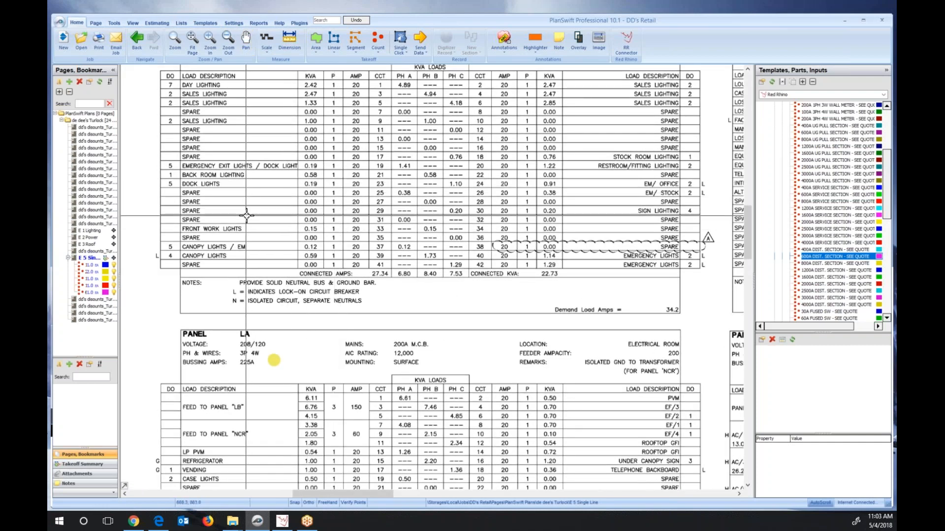
scroll(249, 216, up, 1)
scroll(249, 217, down, 3)
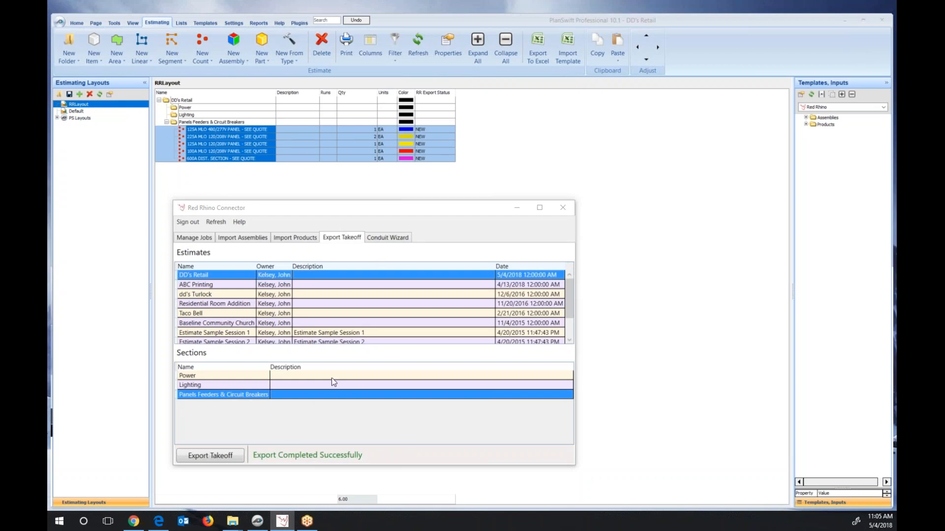
- Export the selected panel takeoff to the Panels Feeders & Circuit Breakers section and highlight the 125A MLO 480/277V panel's labor hours in Red Rhino
click(226, 459)
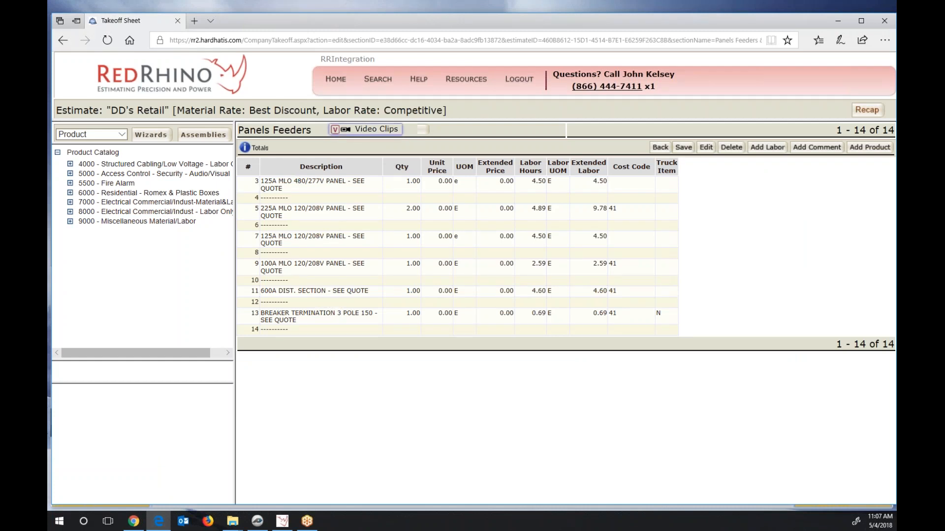
drag(532, 182, 547, 185)
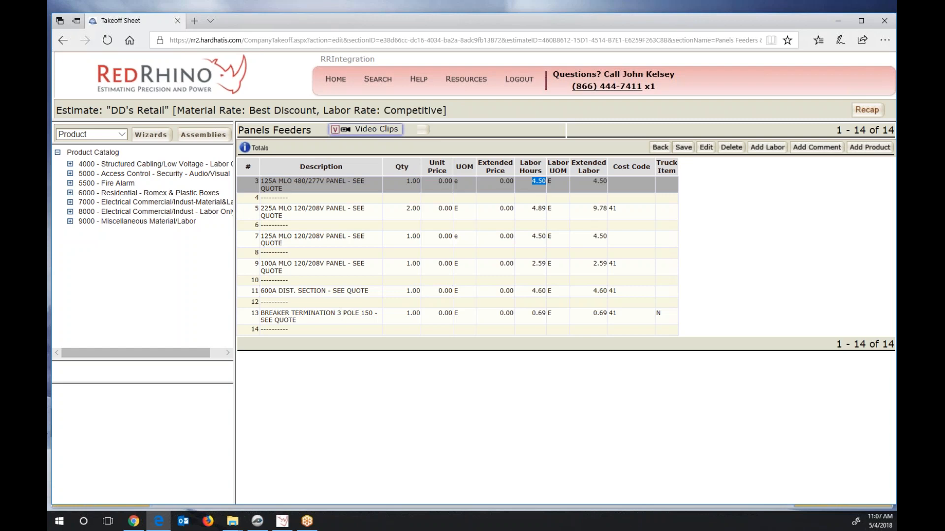
- Switch back to PlanSwift and open the 11006 - Switch Gear up to 4000 amps category of the labor-only electrical products
key(alt+Tab)
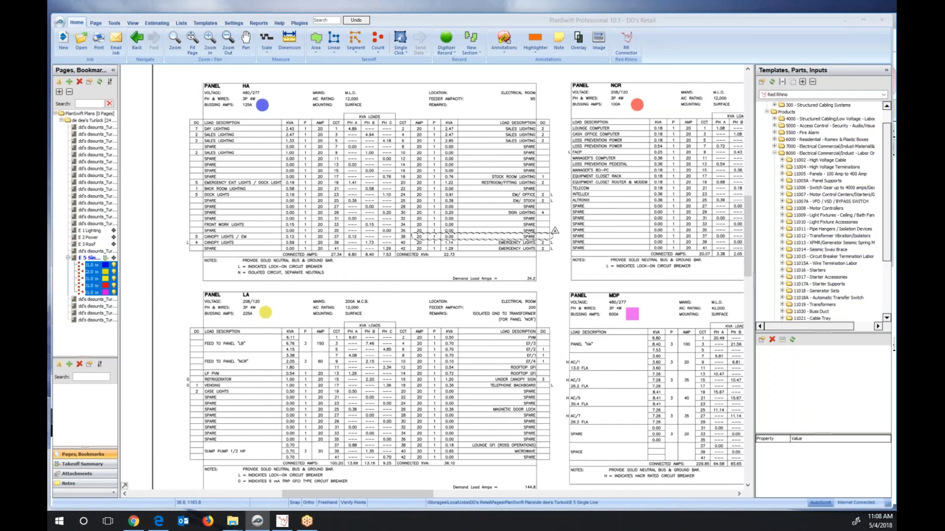
click(849, 250)
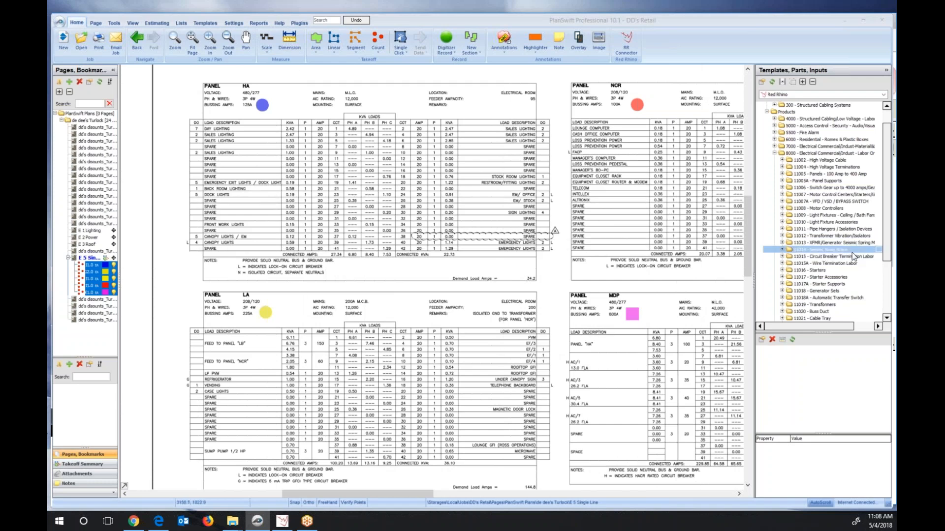
drag(886, 251, 887, 225)
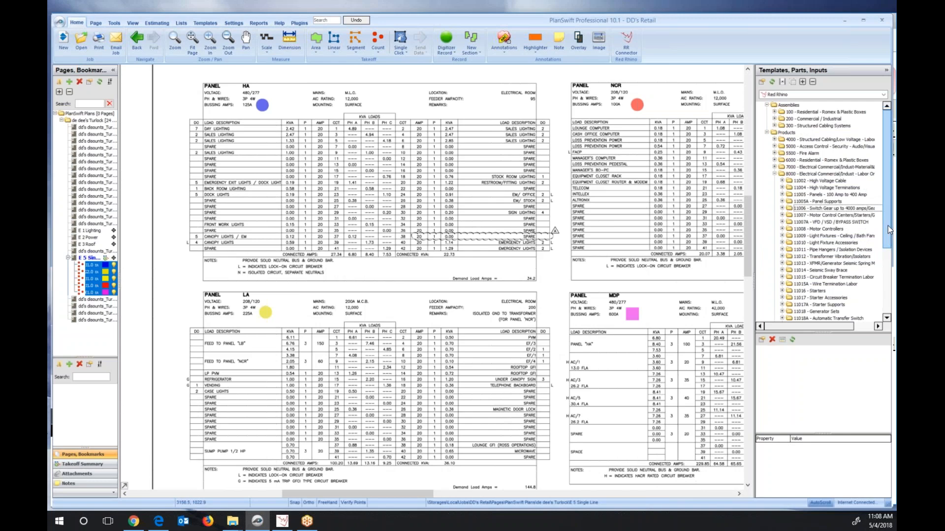
click(784, 208)
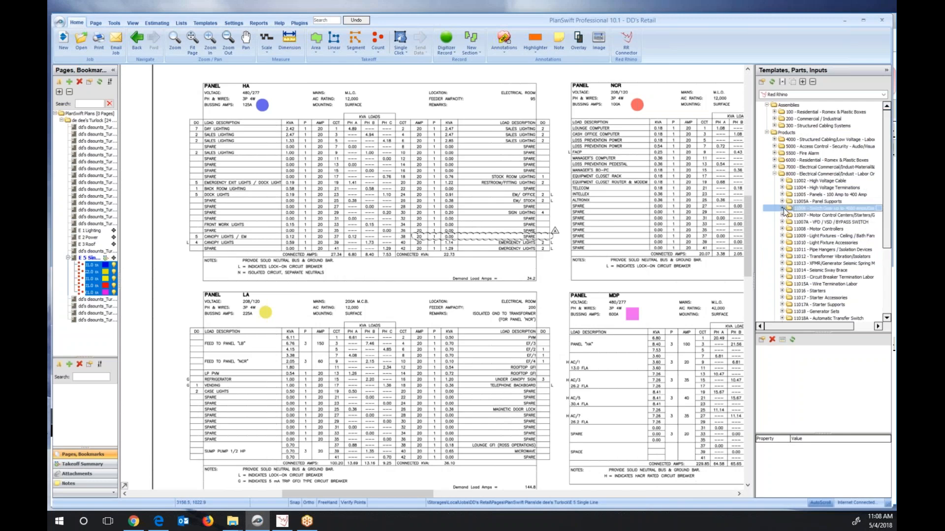